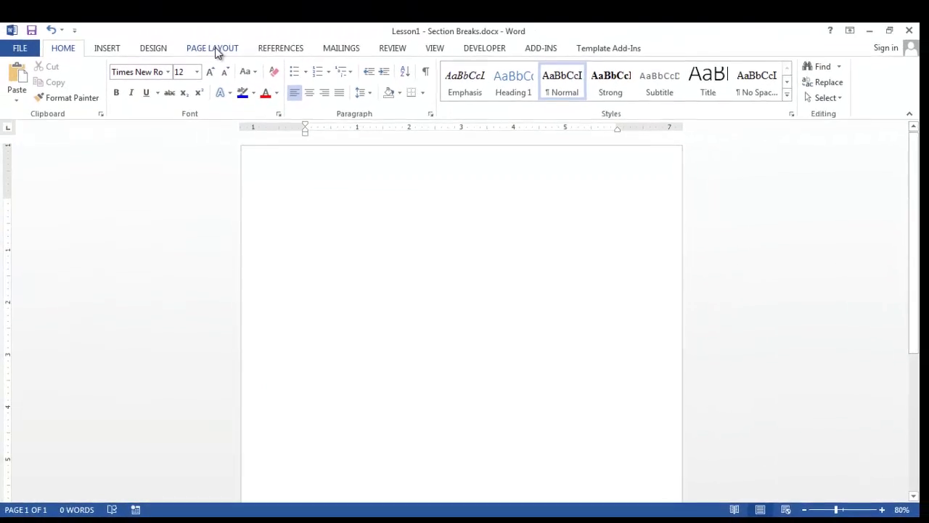
# Insert two Next Page section breaks in the blank document to divide it into three sections.
pyautogui.click(221, 32)
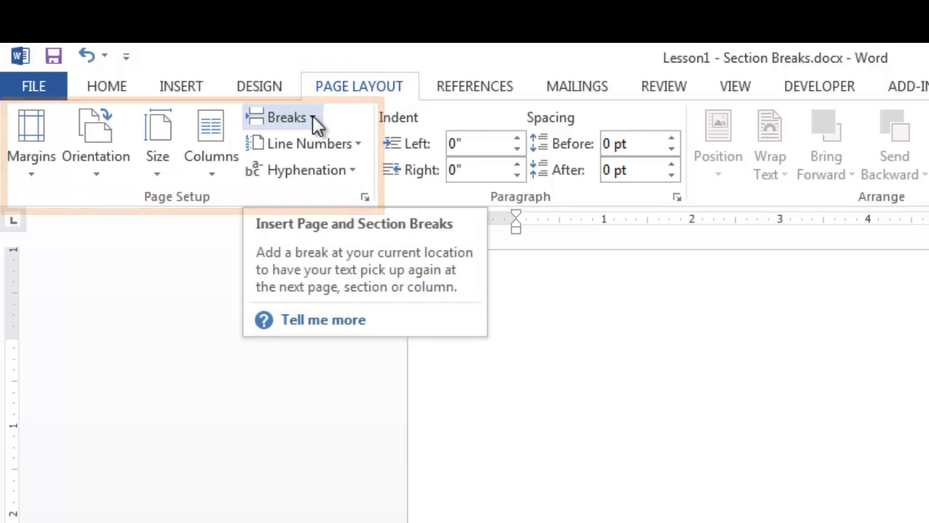
pyautogui.click(312, 118)
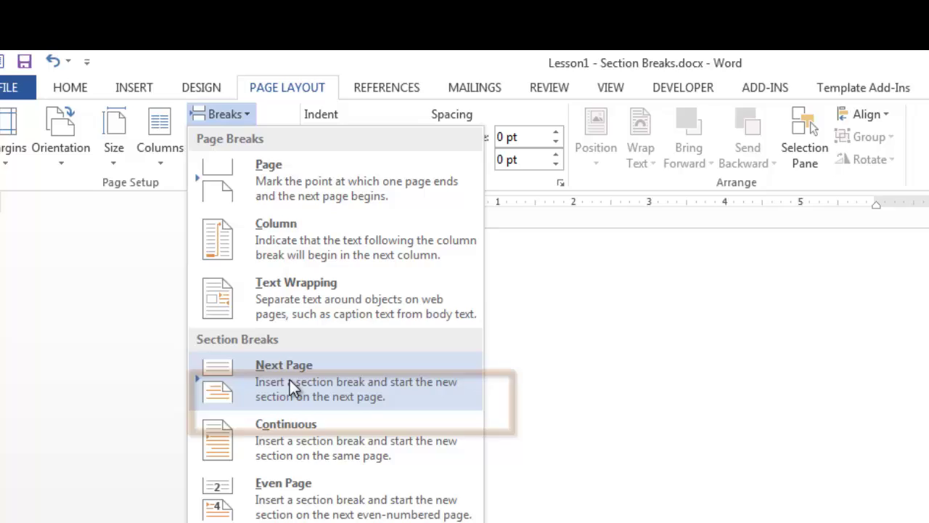
pyautogui.click(290, 379)
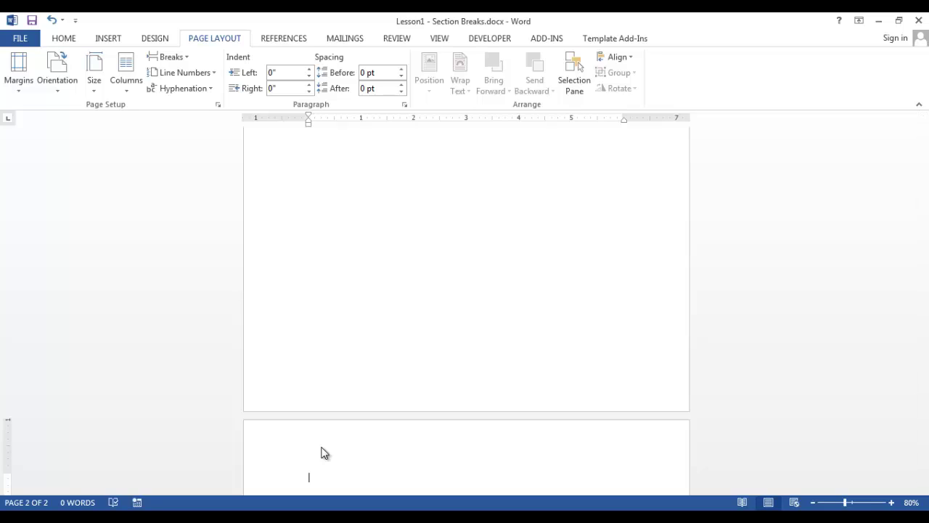
pyautogui.click(187, 56)
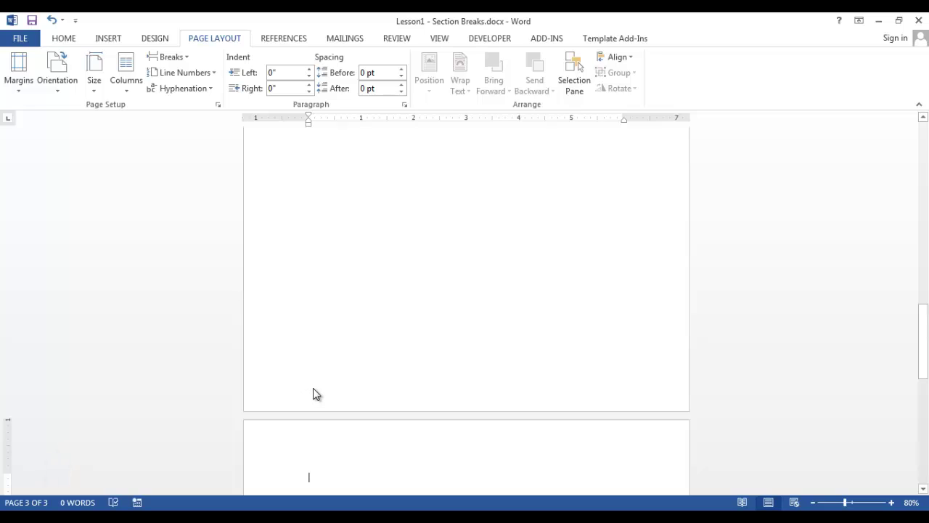
# Open the page 2 header for editing and turn off its Link to Previous setting.
pyautogui.scroll(2, 315, 384)
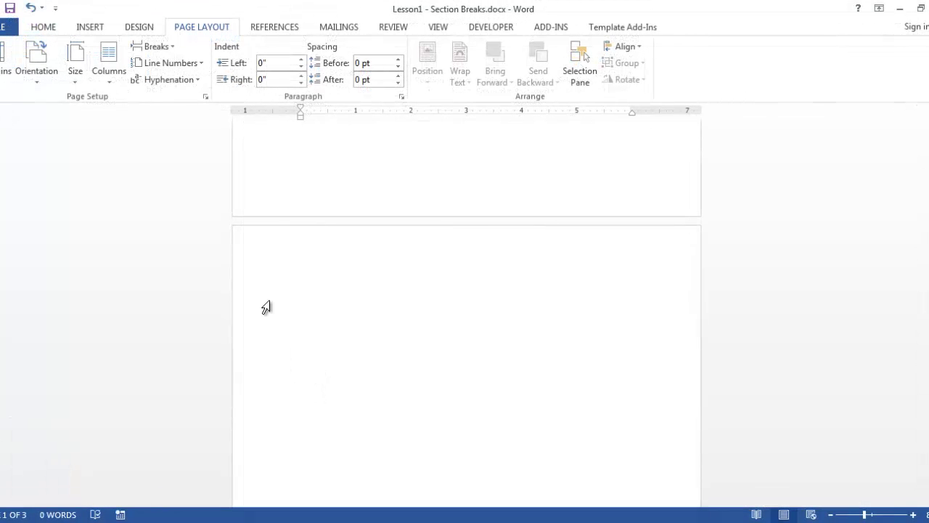
pyautogui.rightClick(265, 254)
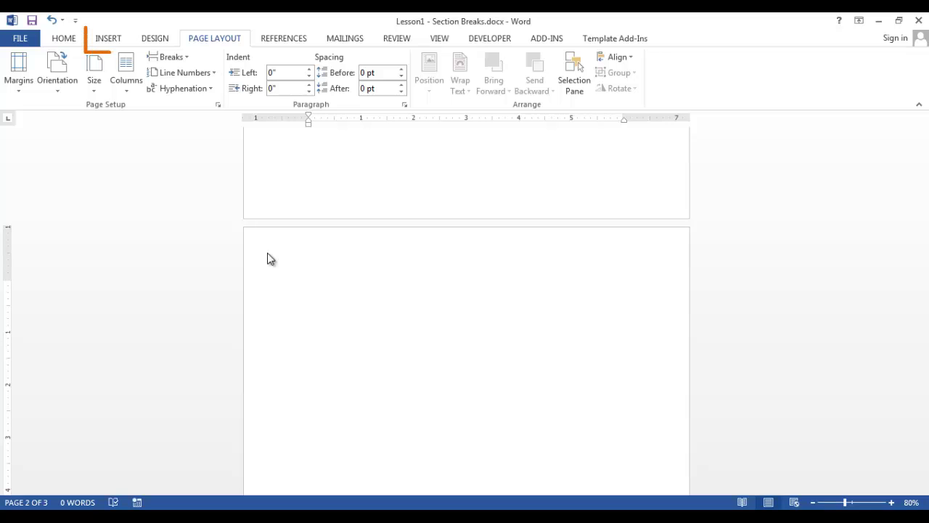
pyautogui.click(109, 42)
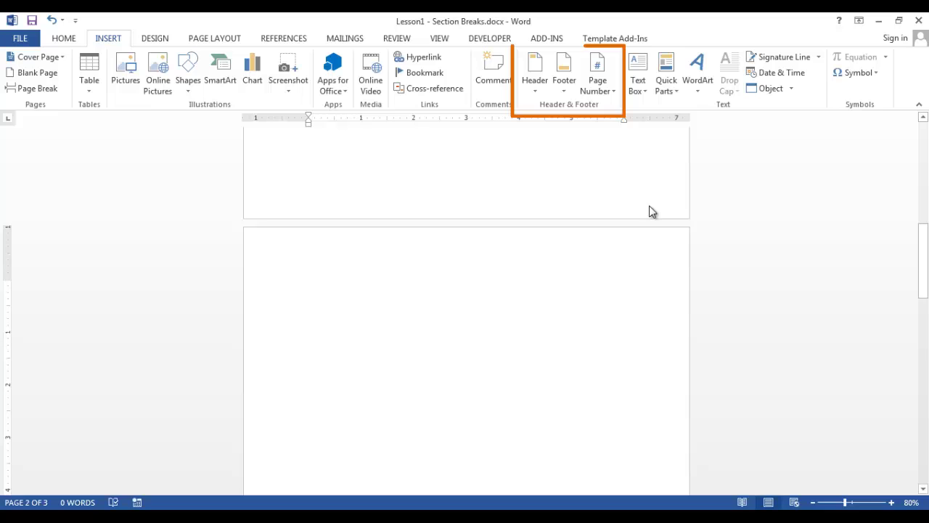
pyautogui.click(535, 92)
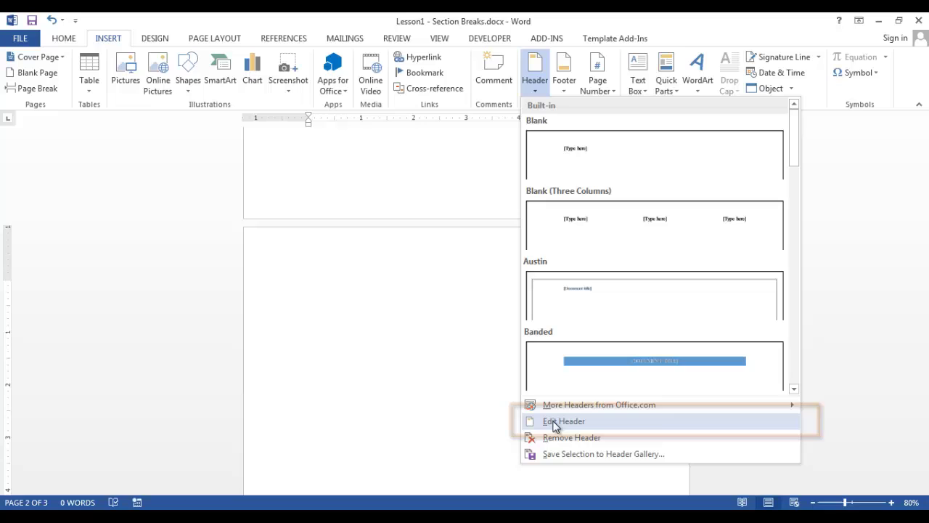
pyautogui.click(555, 424)
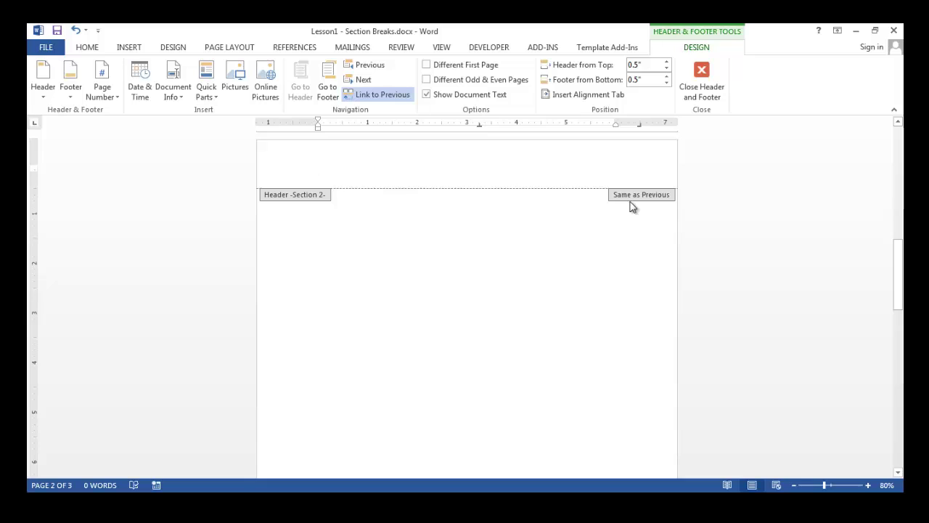
pyautogui.click(380, 98)
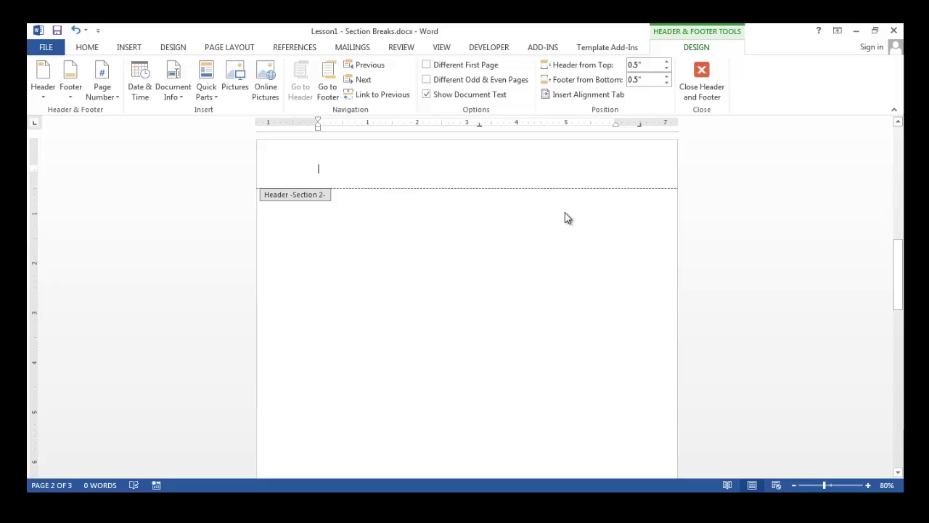
# Turn off Link to Previous for the footers of section 2 and section 3.
pyautogui.click(327, 88)
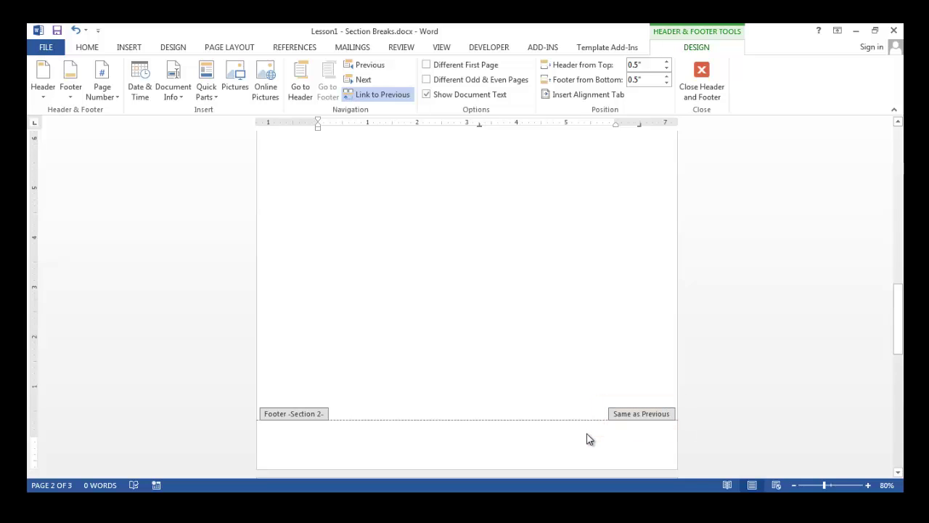
pyautogui.click(378, 96)
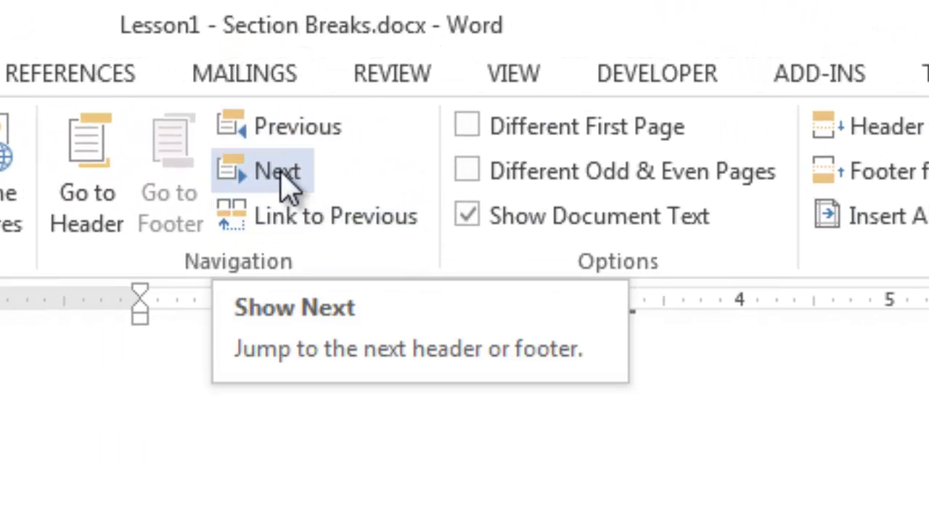
pyautogui.click(290, 186)
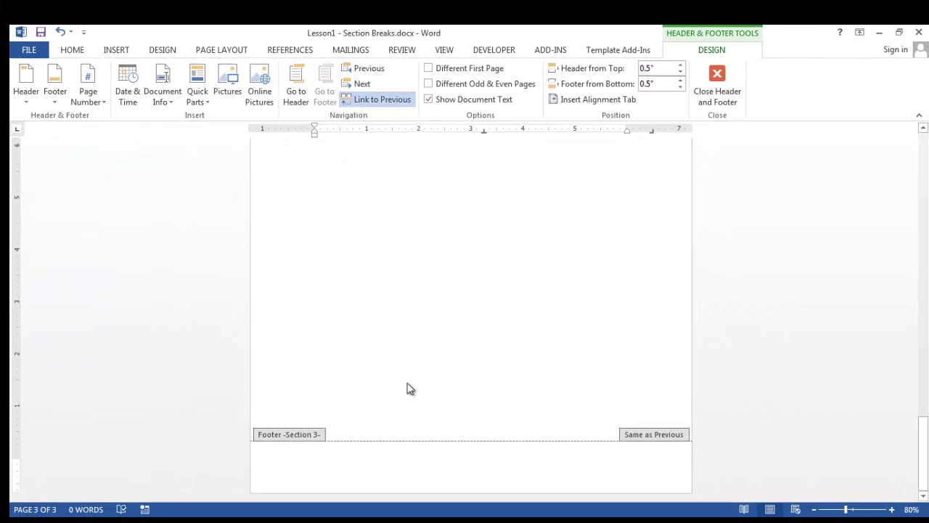
pyautogui.click(373, 99)
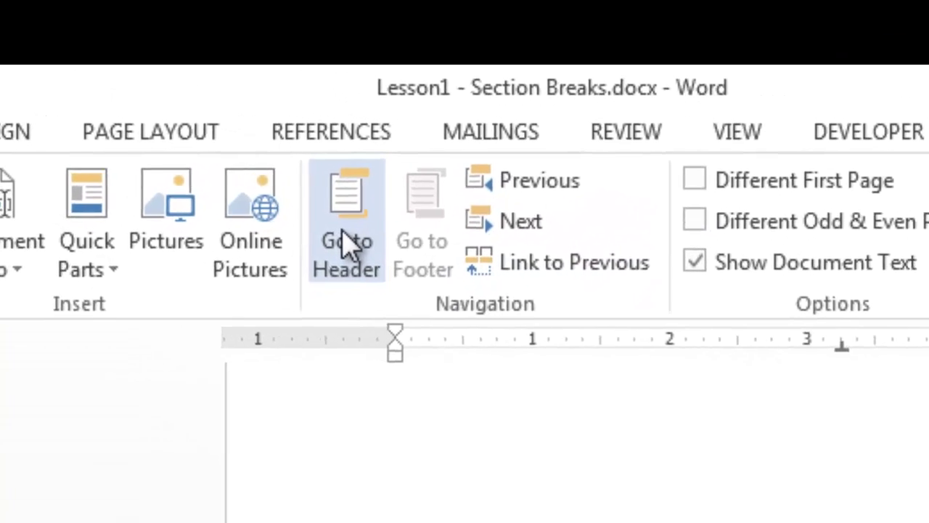
# Turn off Link to Previous for the section 3 header and close header and footer editing.
pyautogui.click(347, 243)
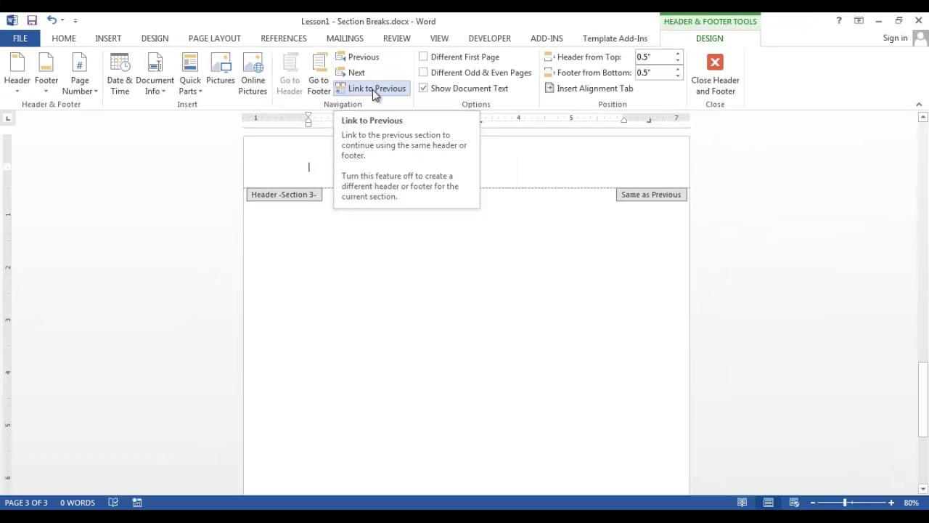
pyautogui.click(373, 91)
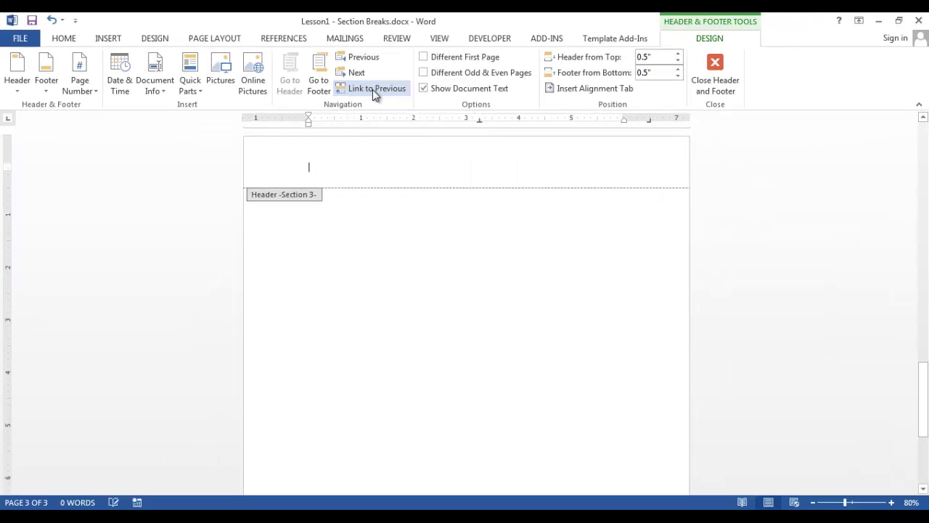
pyautogui.click(715, 64)
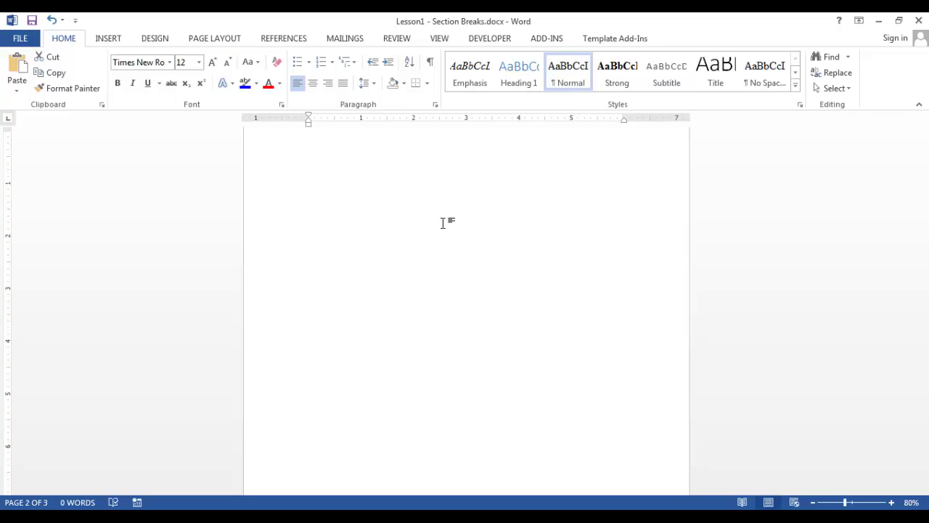
# Set the page orientation of section 2 to Landscape.
pyautogui.click(209, 38)
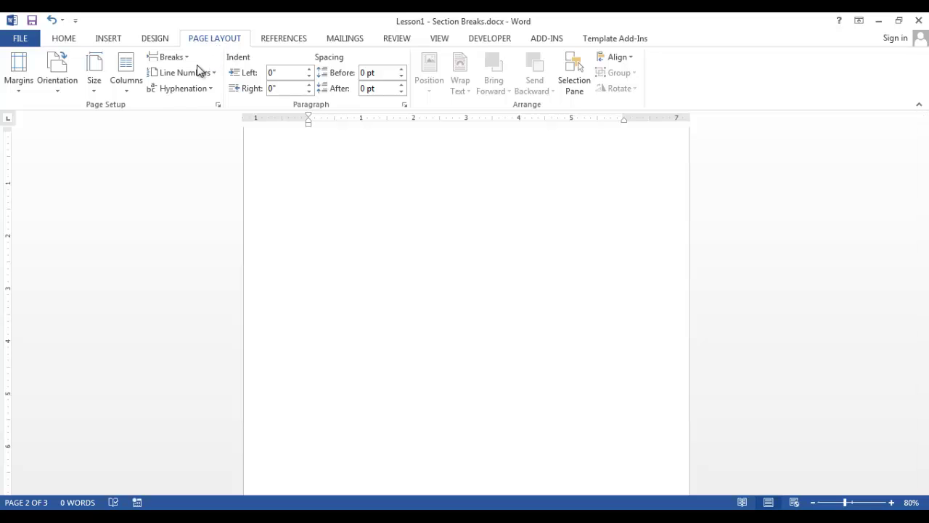
pyautogui.click(57, 85)
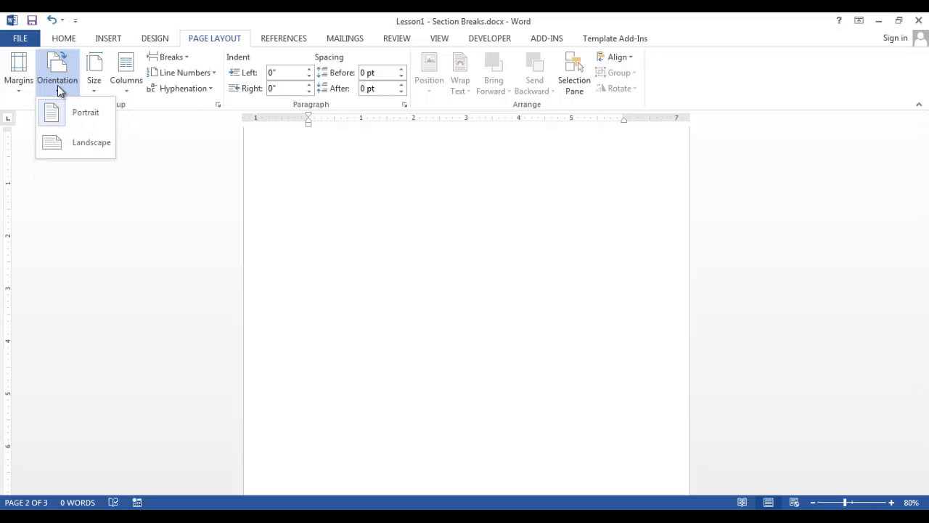
pyautogui.click(91, 150)
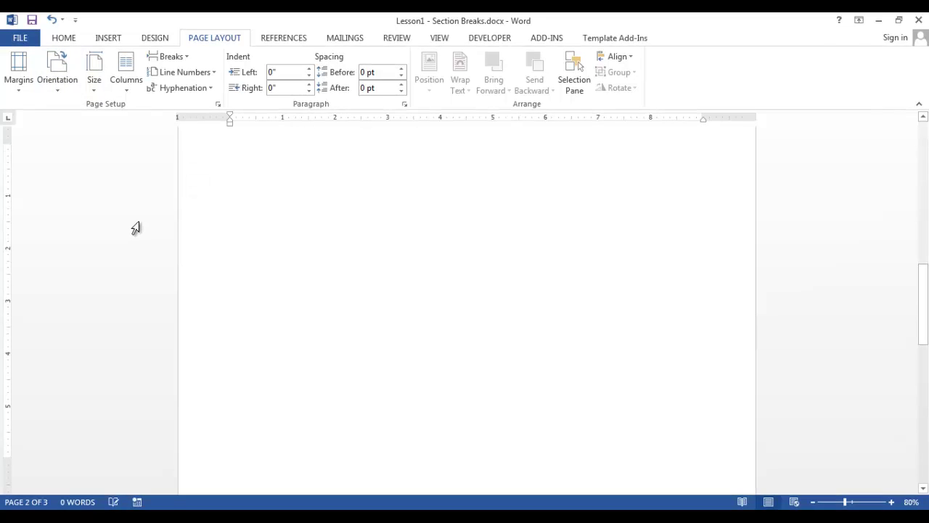
# Look through all three pages of the document to compare the page orientation of each section.
pyautogui.scroll(6, 371, 269)
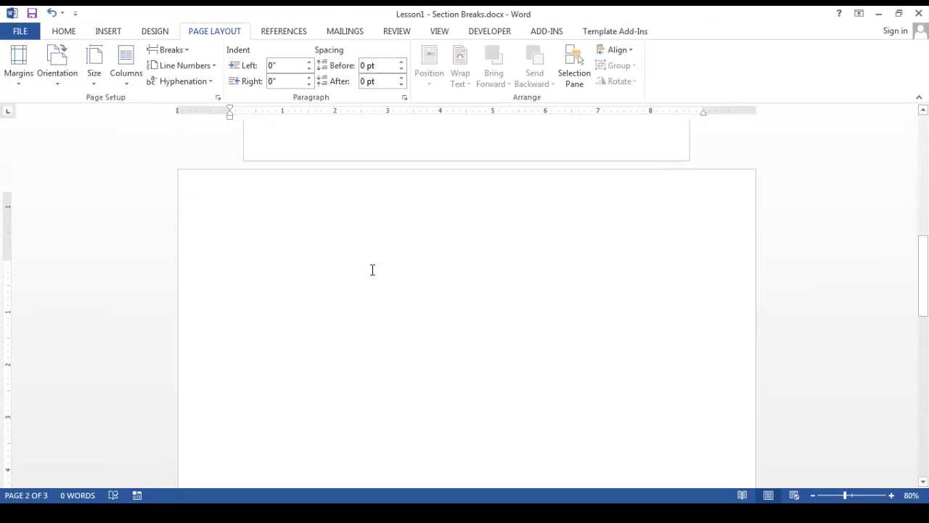
pyautogui.scroll(5, 368, 269)
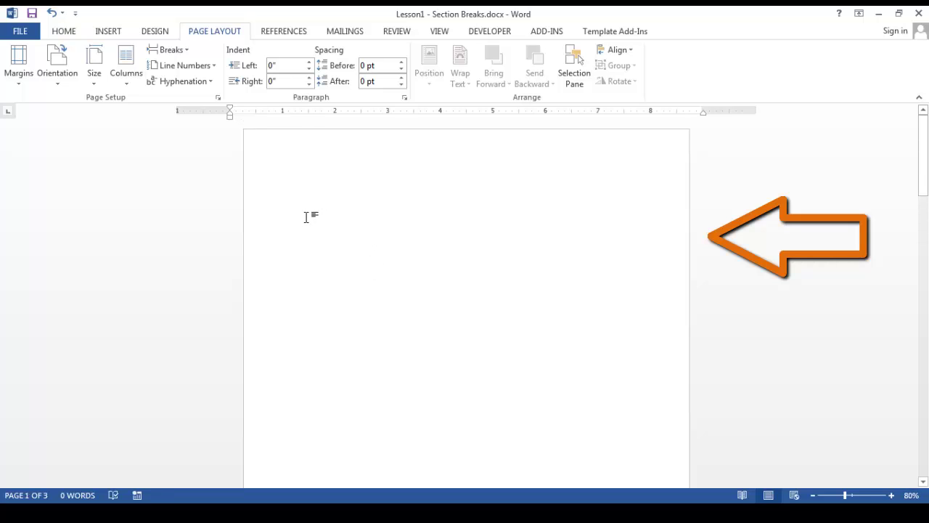
pyautogui.scroll(-10, 307, 217)
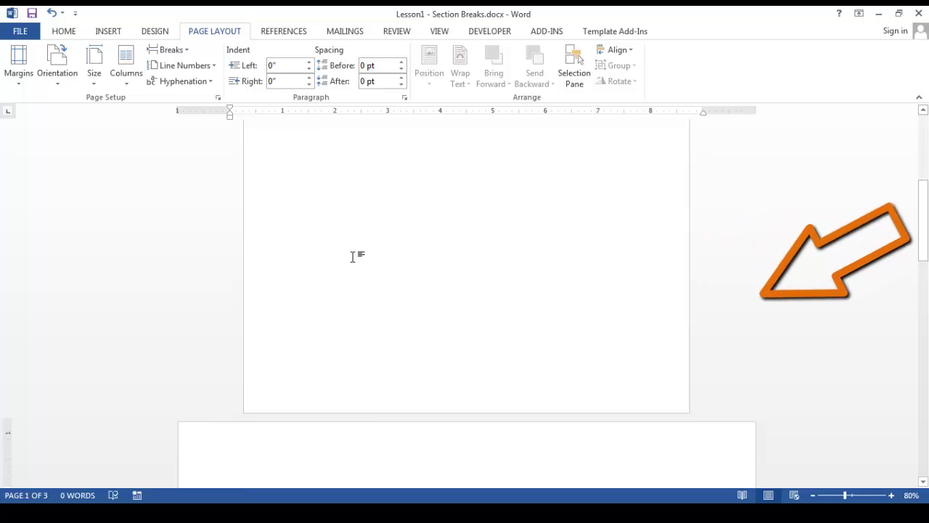
pyautogui.scroll(-9, 336, 342)
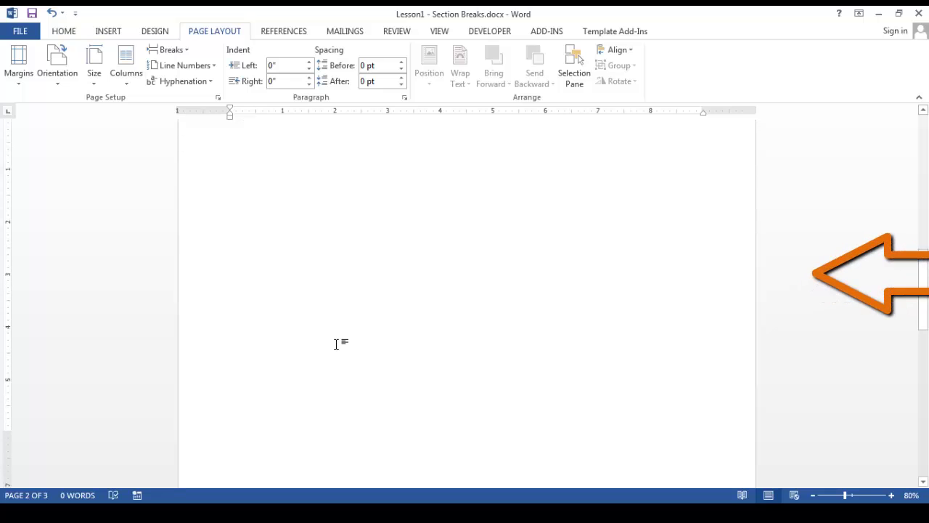
pyautogui.scroll(-5, 336, 343)
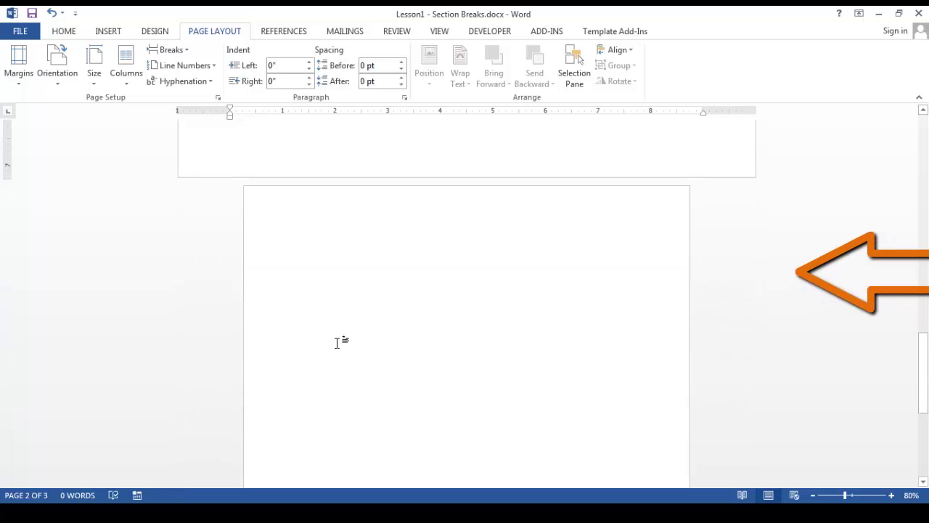
pyautogui.scroll(-3, 336, 342)
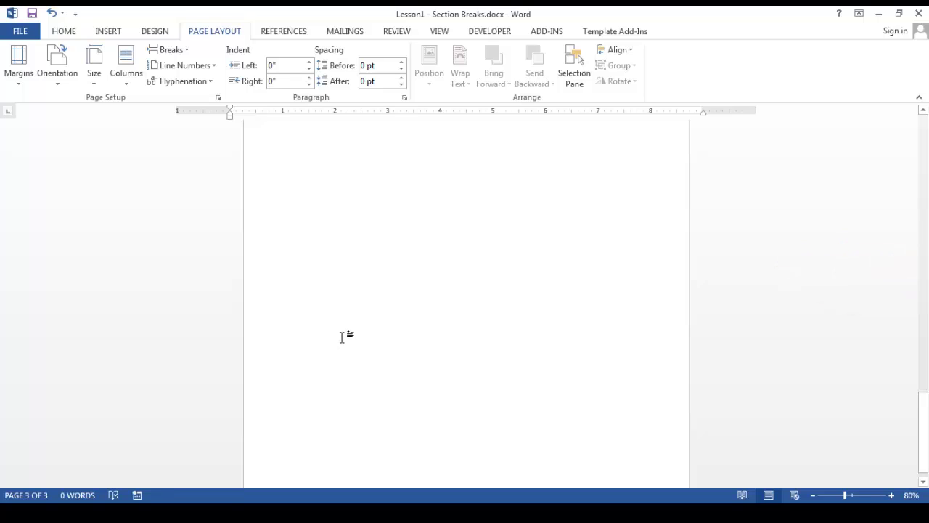
pyautogui.scroll(3, 341, 336)
pyautogui.scroll(1, 341, 337)
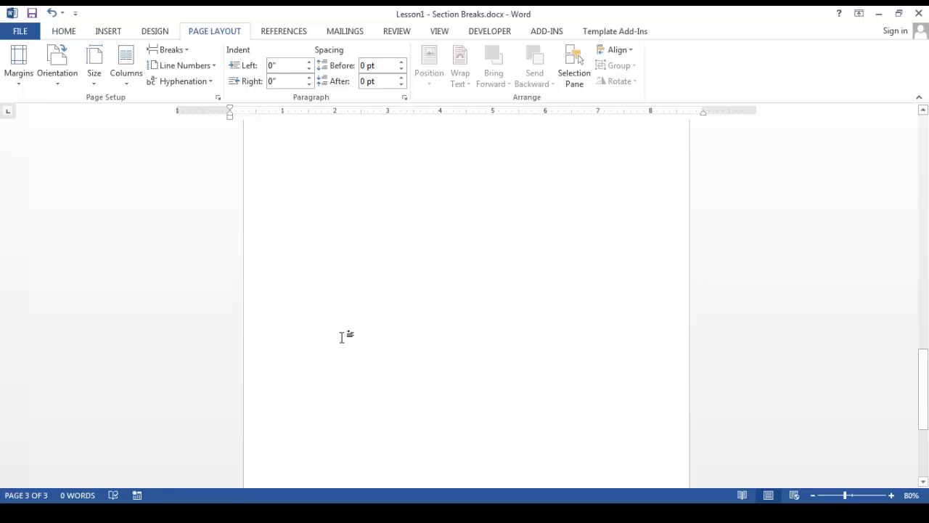
pyautogui.scroll(5, 341, 337)
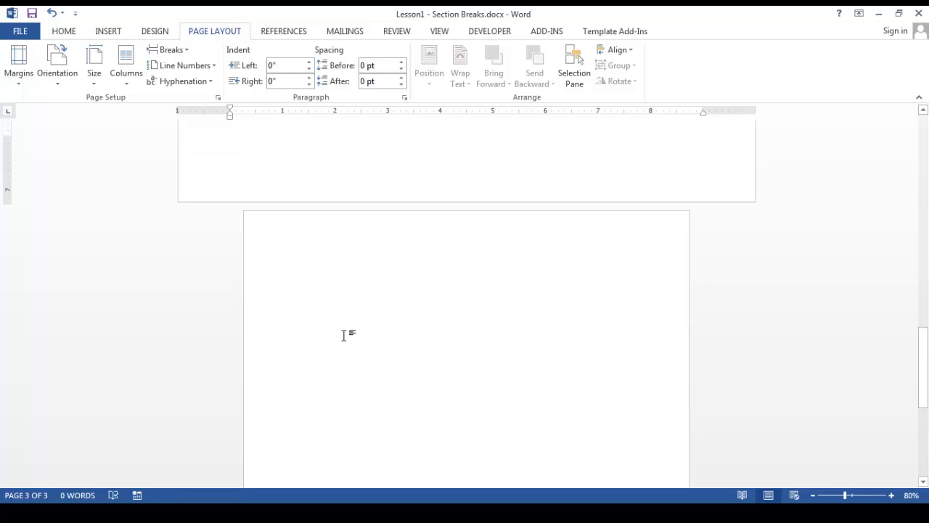
pyautogui.scroll(5, 345, 335)
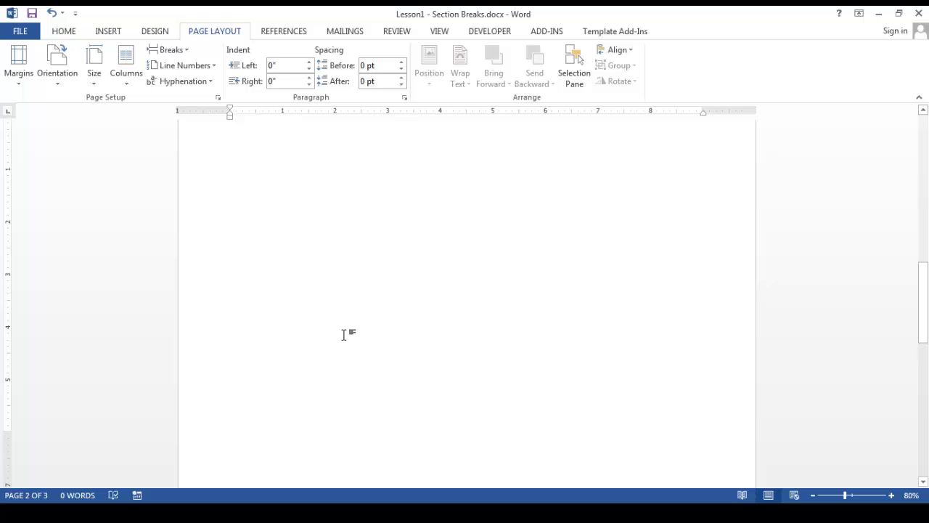
pyautogui.scroll(2, 345, 334)
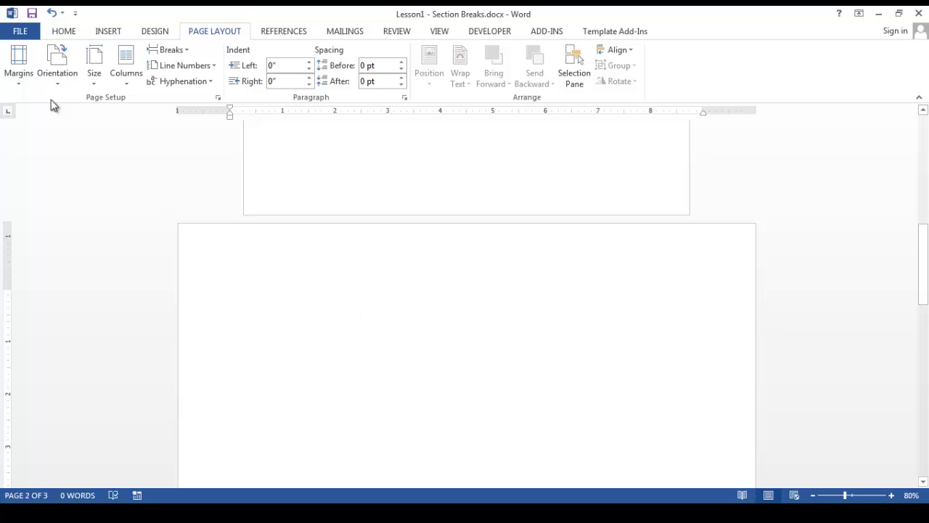
# Show the hidden formatting marks and insert two blank paragraphs before the section break on page 2.
pyautogui.click(62, 32)
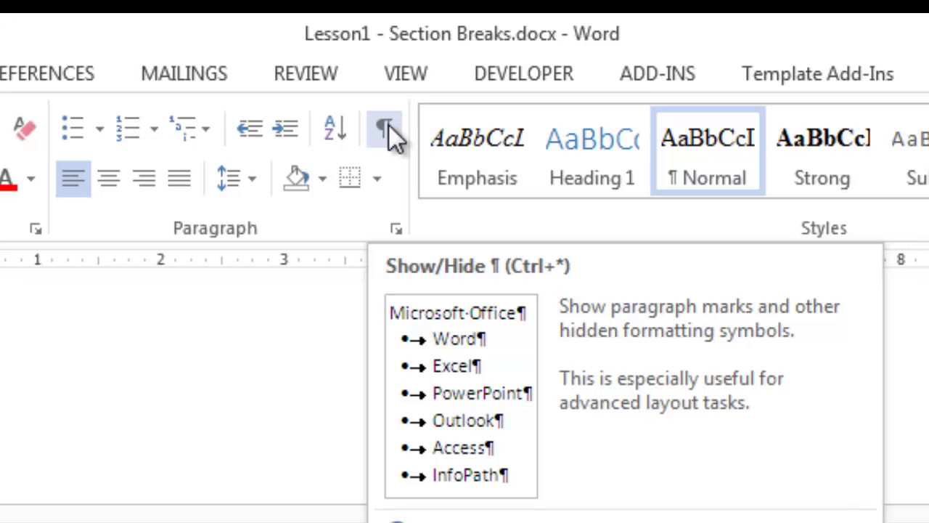
pyautogui.click(387, 127)
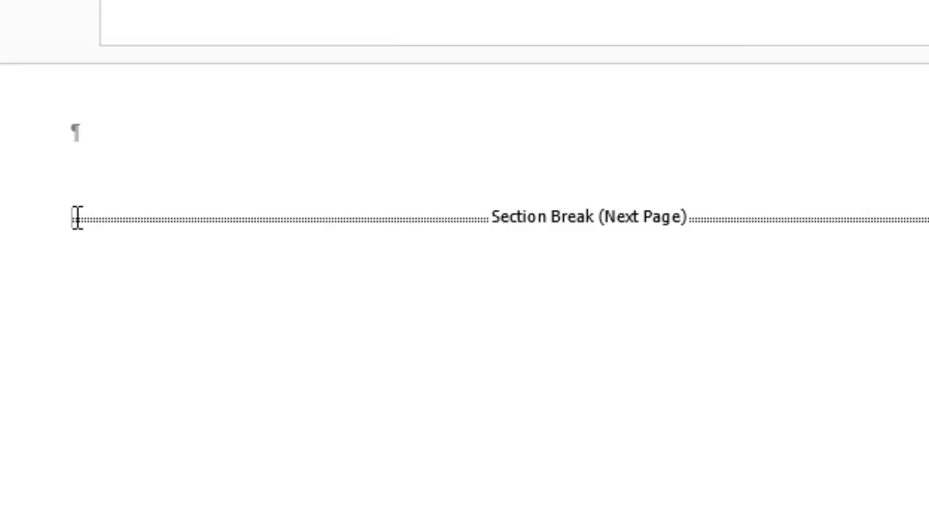
pyautogui.press('Return')
pyautogui.press('Return')
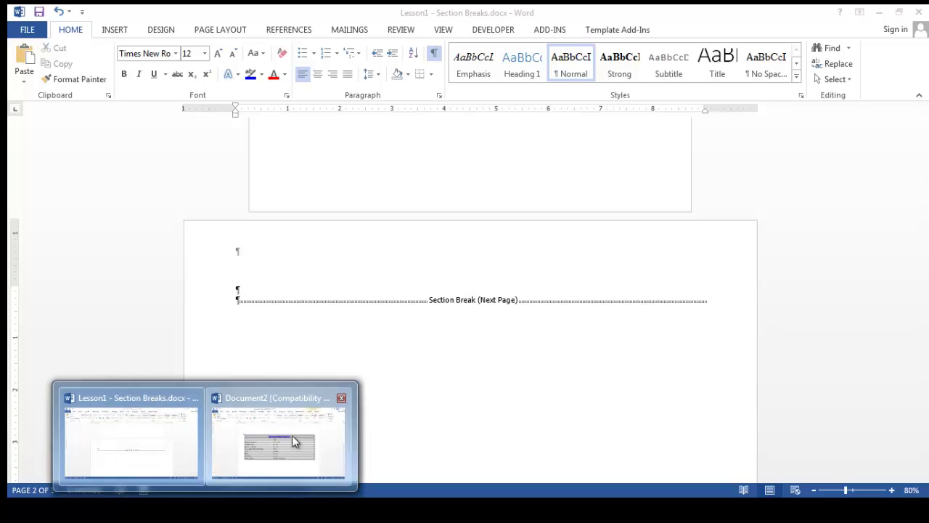
# Copy the selected "Complete blood count (CBC) Adults" table from Document2 and paste it above the section break on page 2 of Lesson1 - Section Breaks.docx.
pyautogui.click(292, 435)
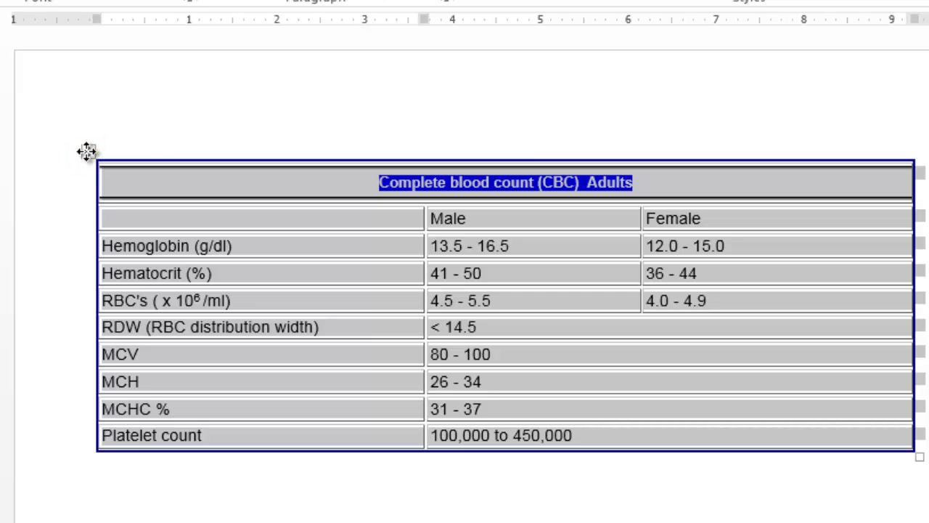
pyautogui.hotkey('ctrl', 'c')
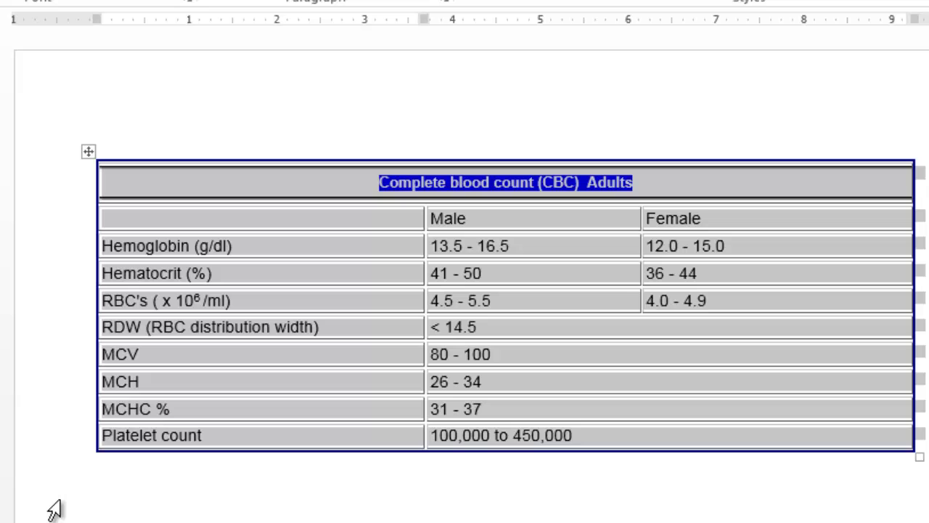
pyautogui.moveTo(167, 521)
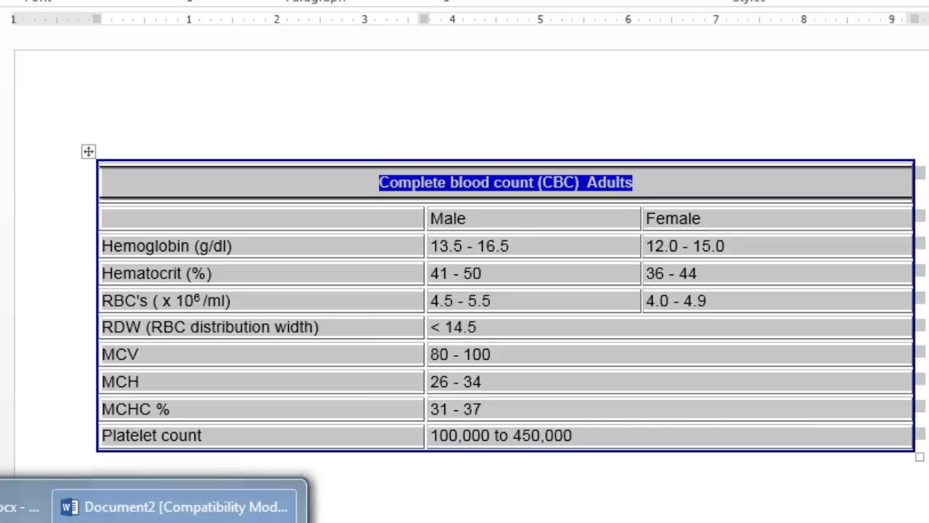
pyautogui.click(186, 507)
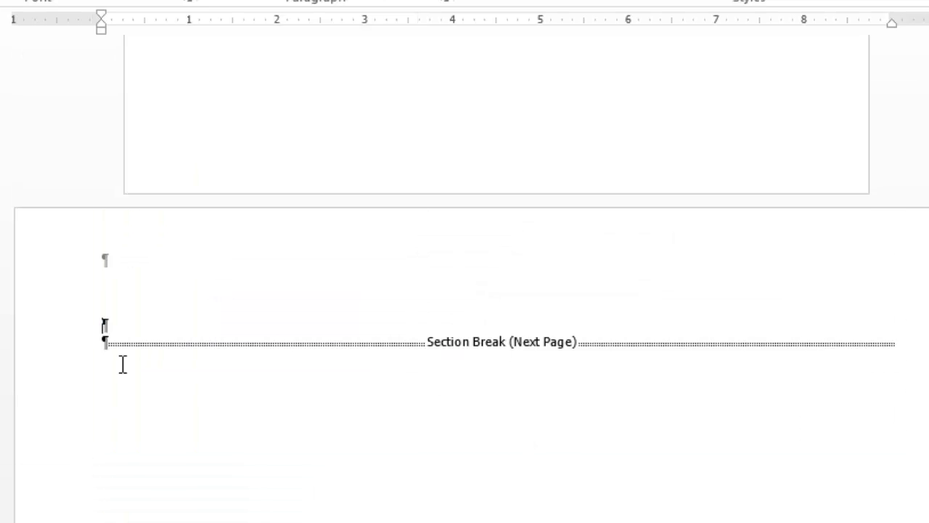
pyautogui.hotkey('ctrl', 'v')
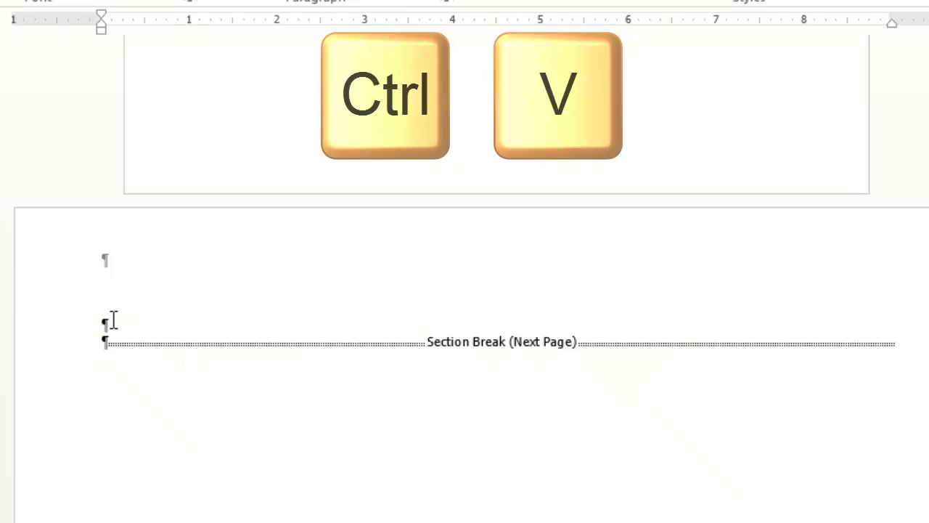